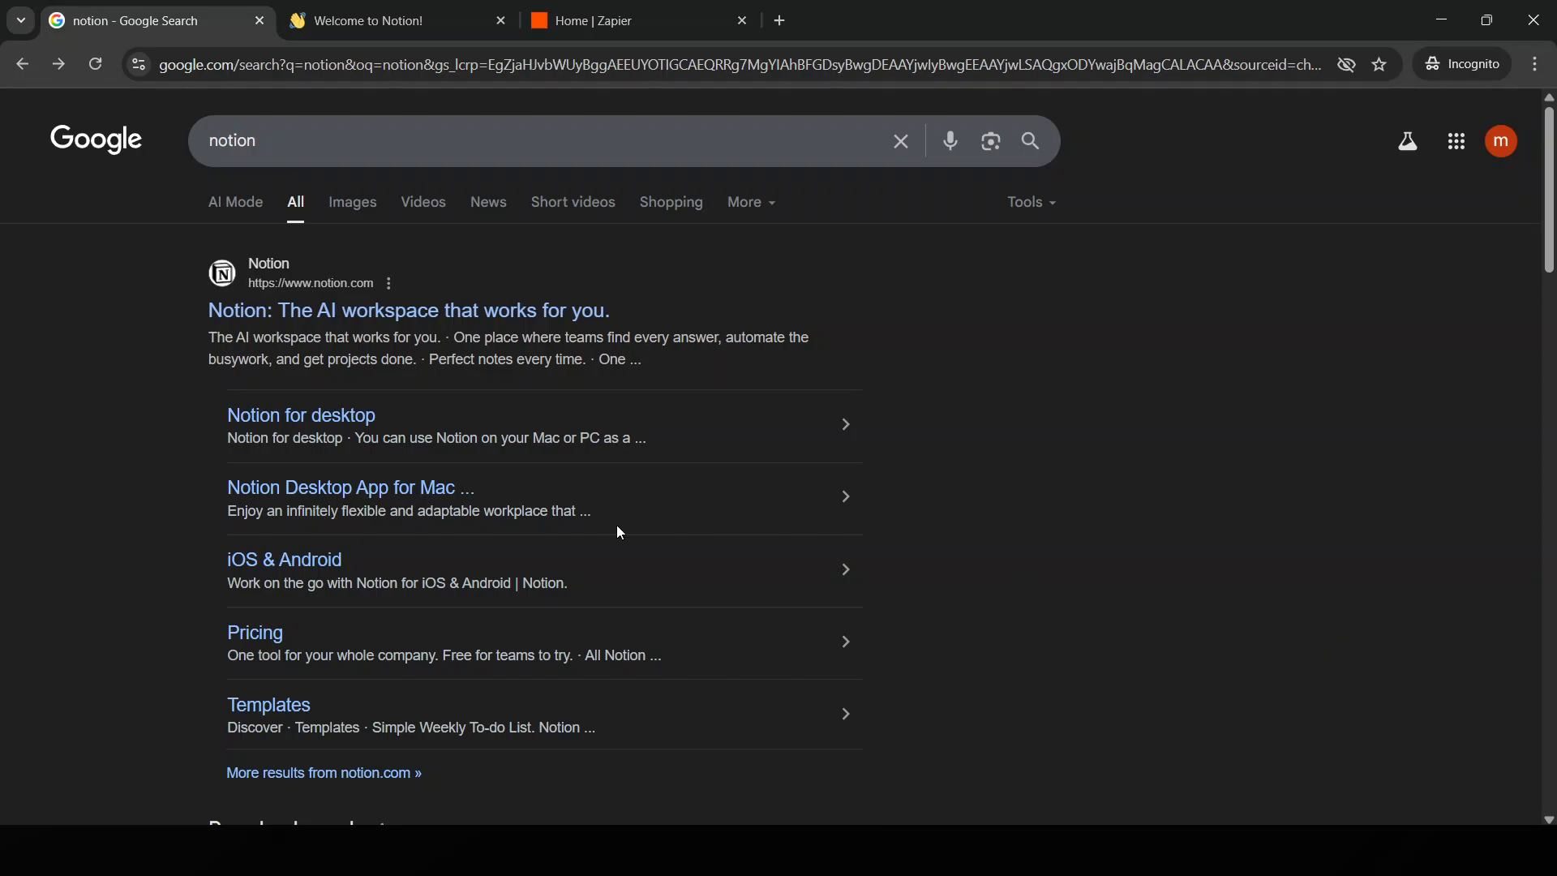
# - Switch to Notion, open the Designing hub page and copy the block link of the Google Docs URL block
pyautogui.click(420, 18)
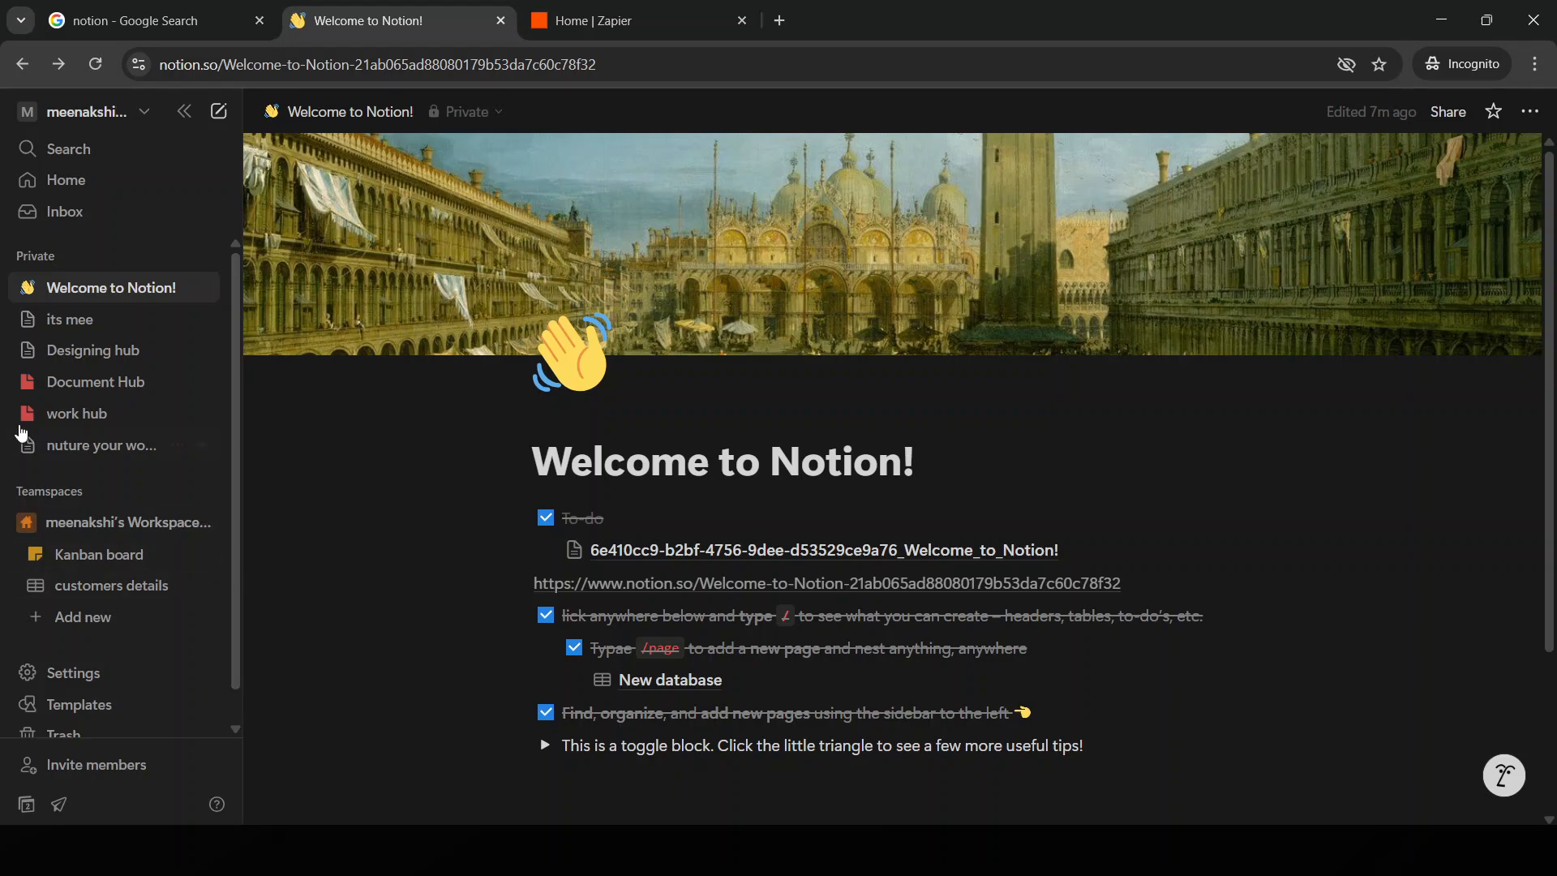
pyautogui.click(89, 357)
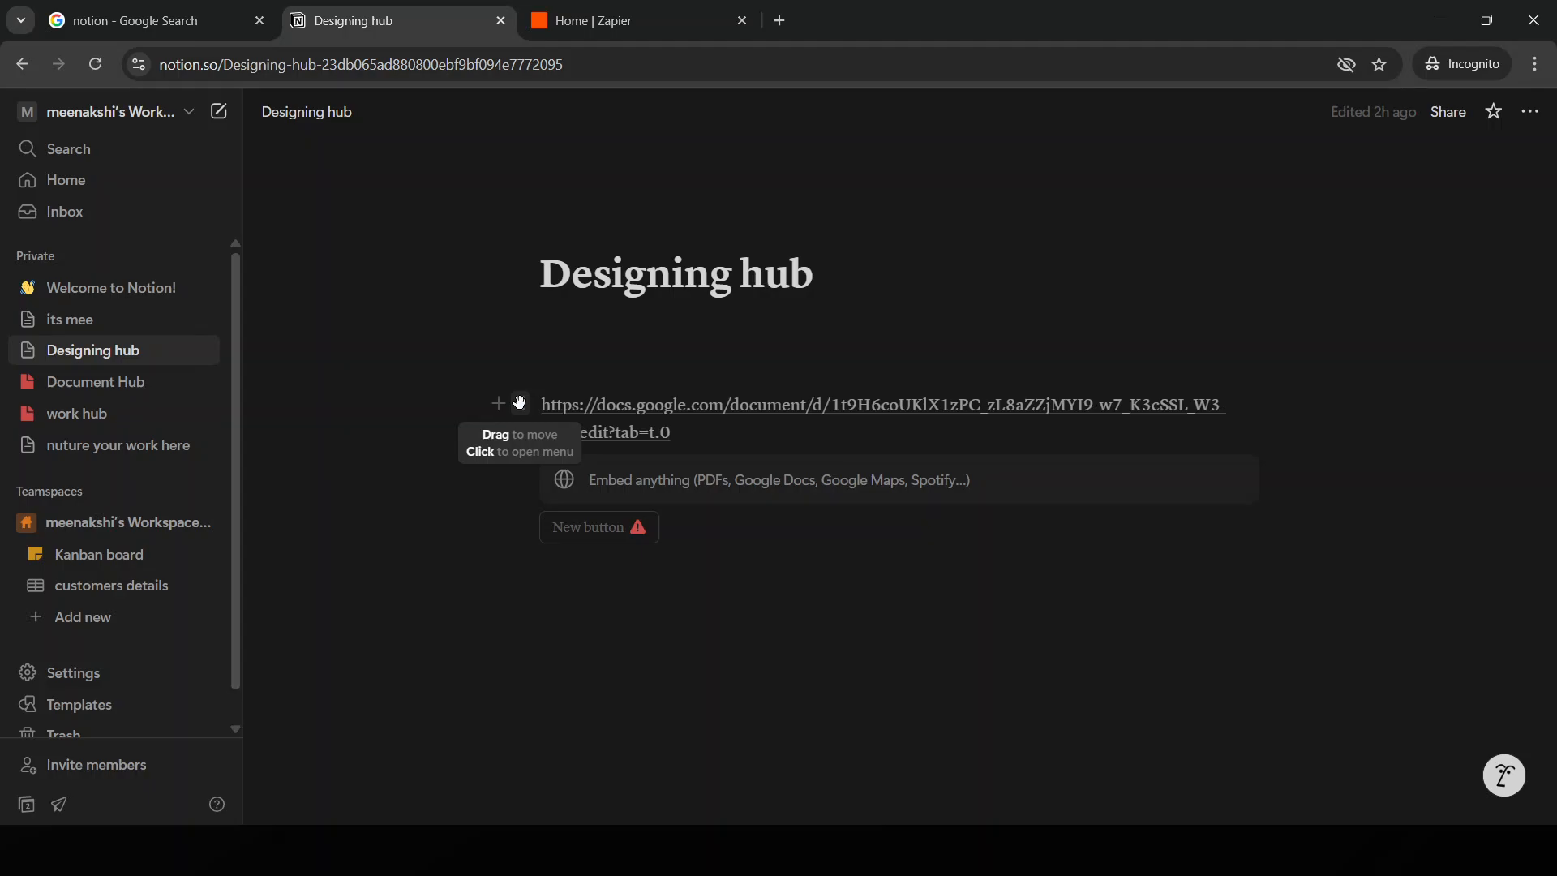
pyautogui.moveTo(520, 402)
pyautogui.mouseDown()
pyautogui.moveTo(539, 514)
pyautogui.moveTo(518, 372)
pyautogui.mouseUp()
pyautogui.moveTo(521, 410)
pyautogui.mouseDown()
pyautogui.moveTo(521, 546)
pyautogui.moveTo(528, 417)
pyautogui.mouseUp()
pyautogui.rightClick(528, 417)
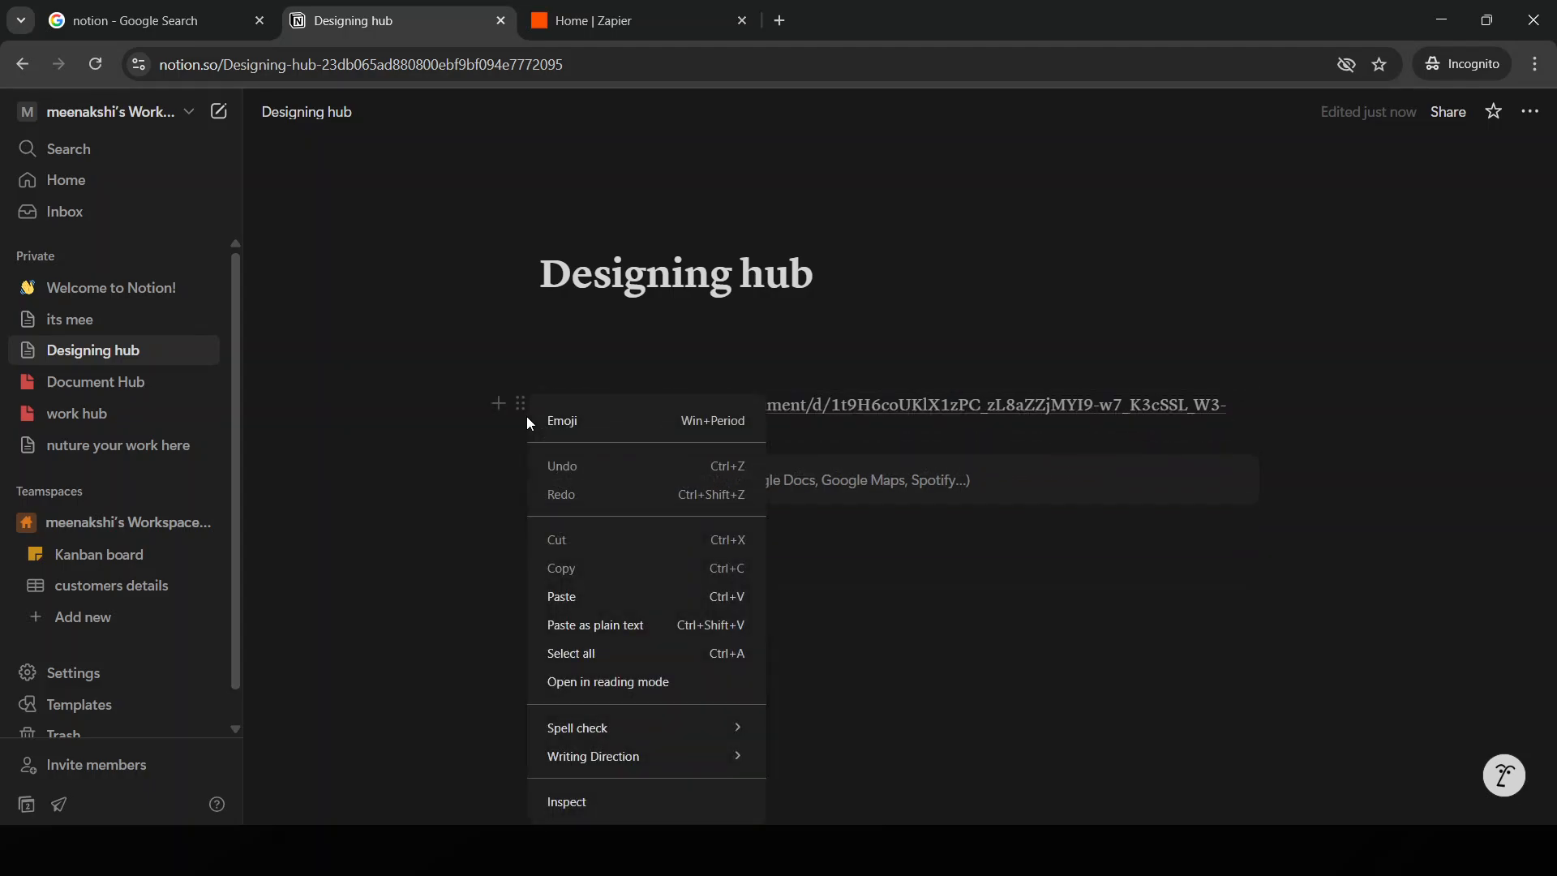
pyautogui.click(484, 545)
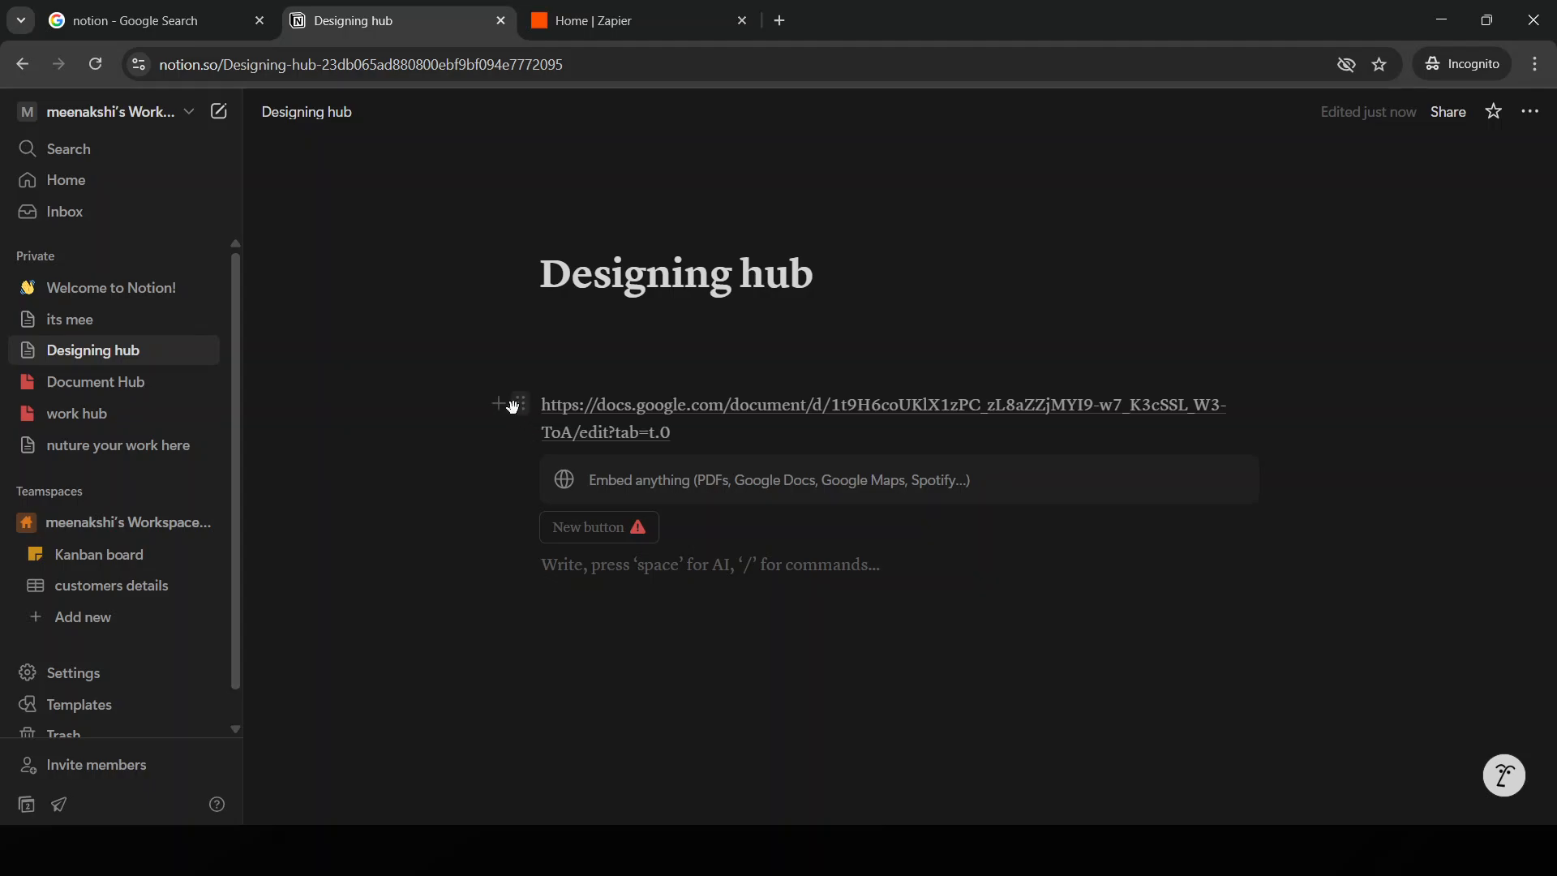
pyautogui.click(519, 404)
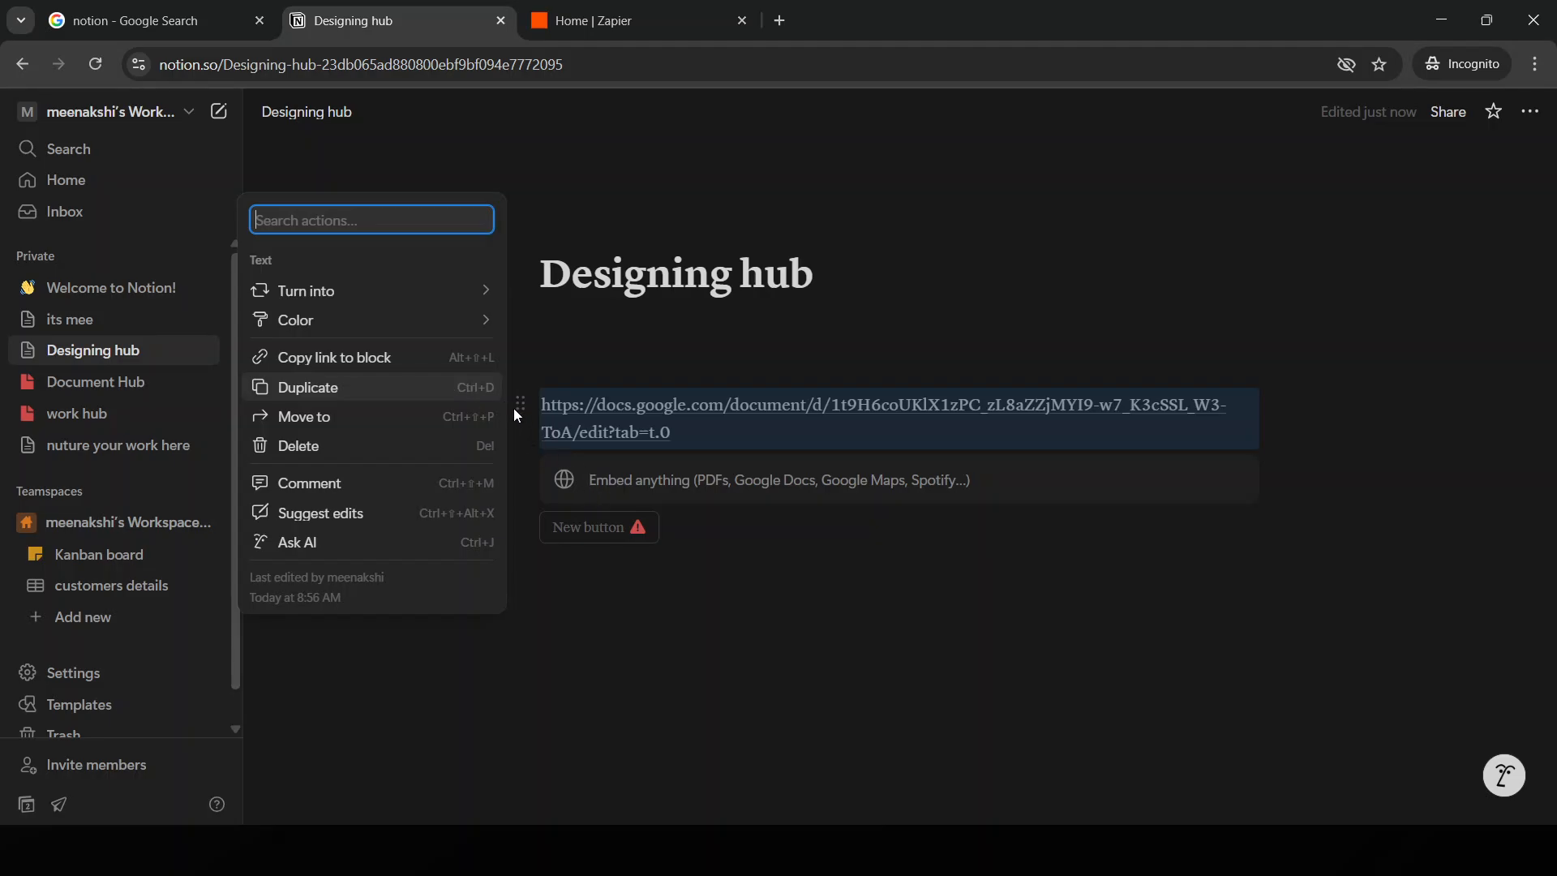
pyautogui.click(465, 362)
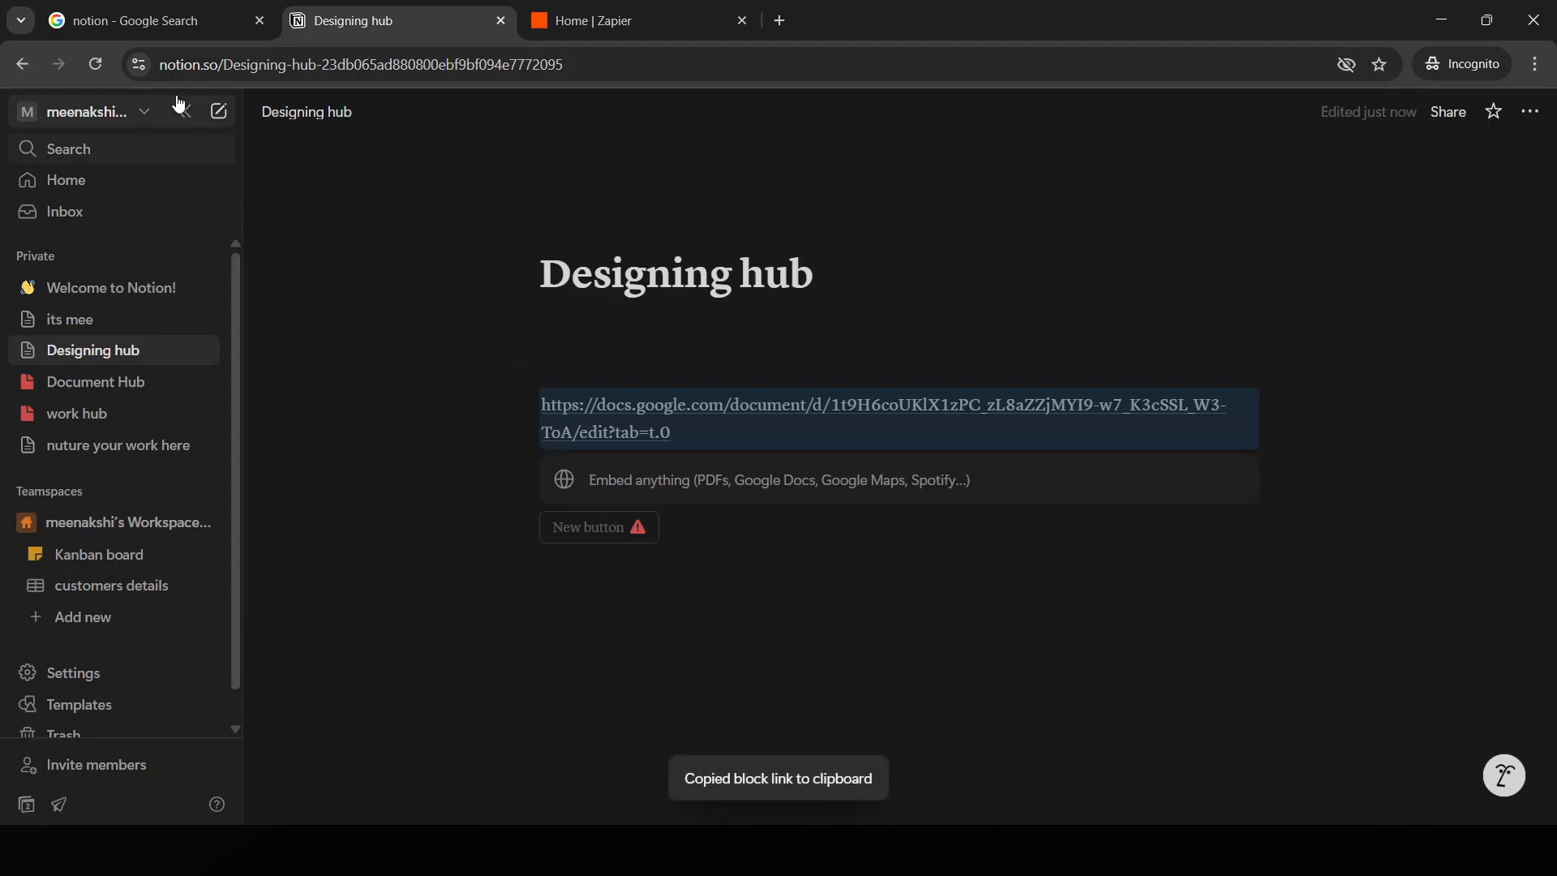
# - Create two blank private pages and delete the first one, keeping the second open
pyautogui.click(219, 115)
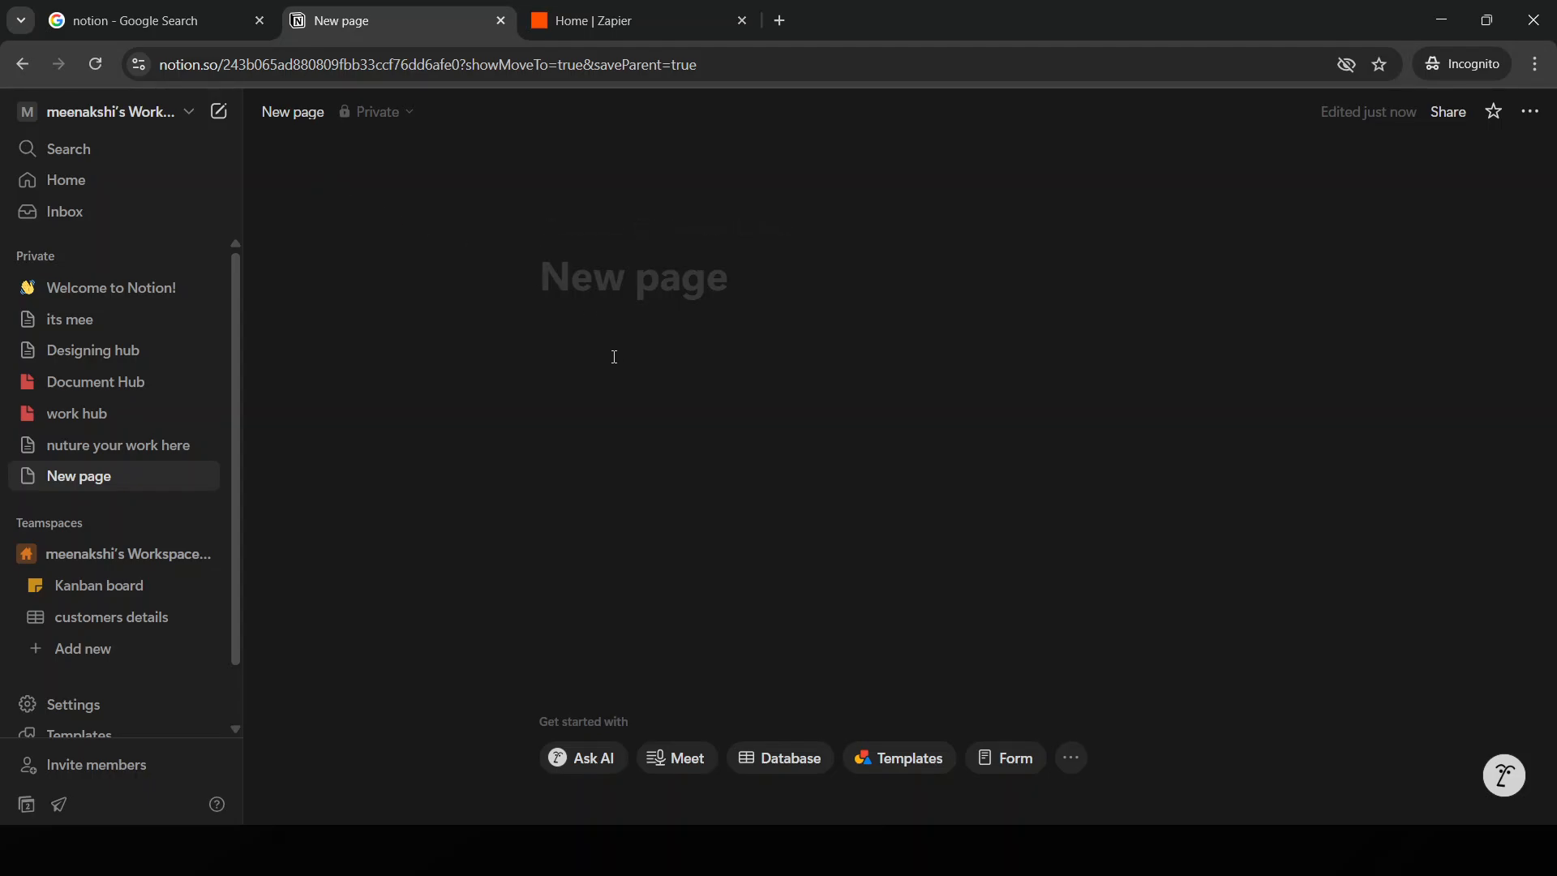
pyautogui.click(601, 366)
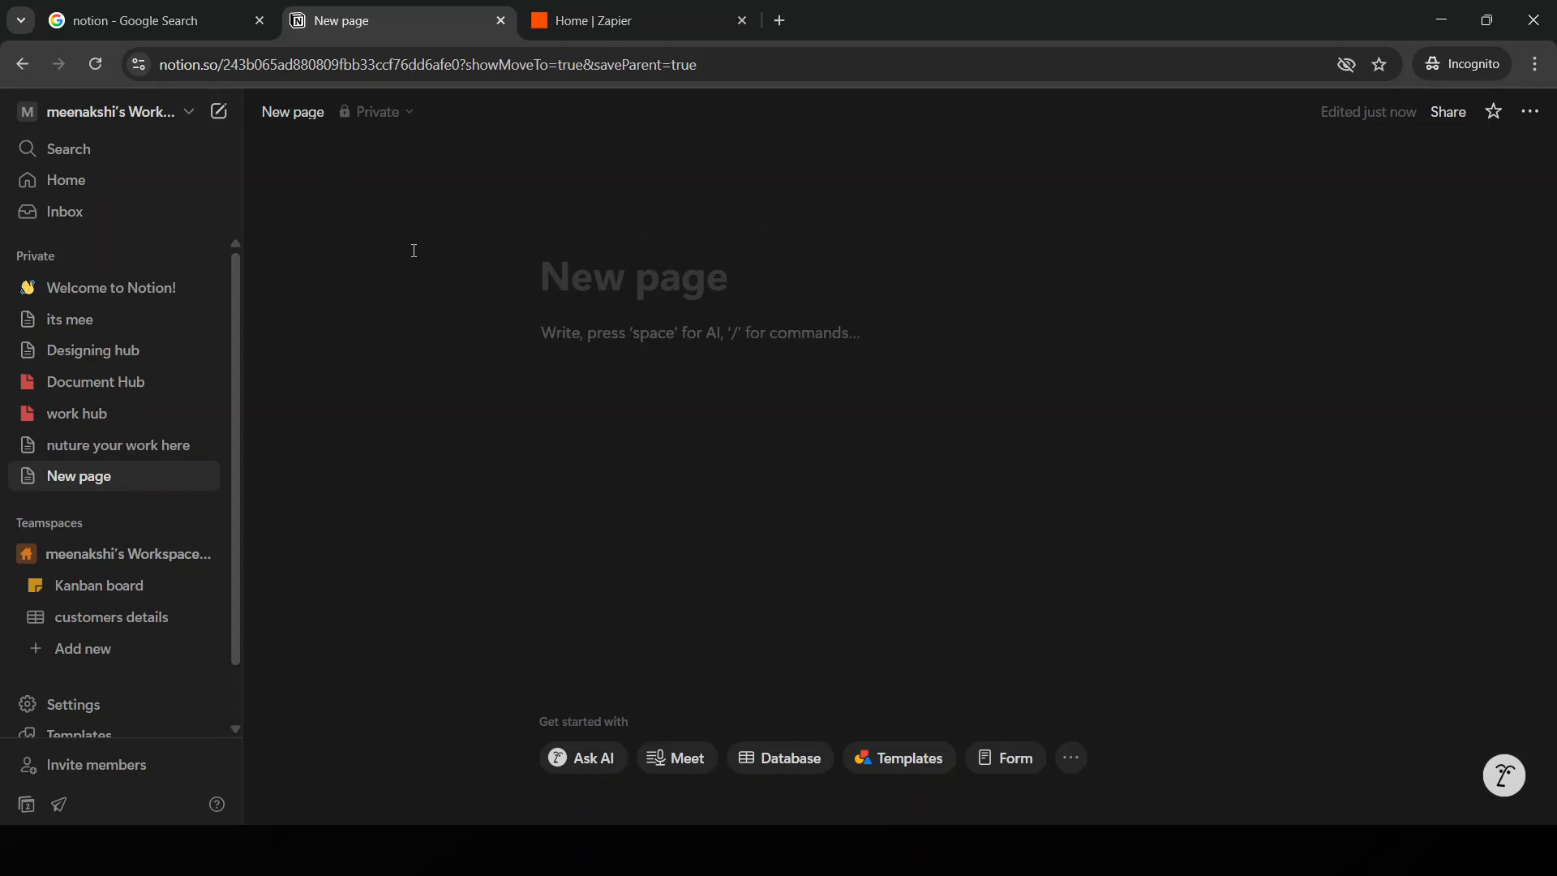
pyautogui.rightClick(740, 344)
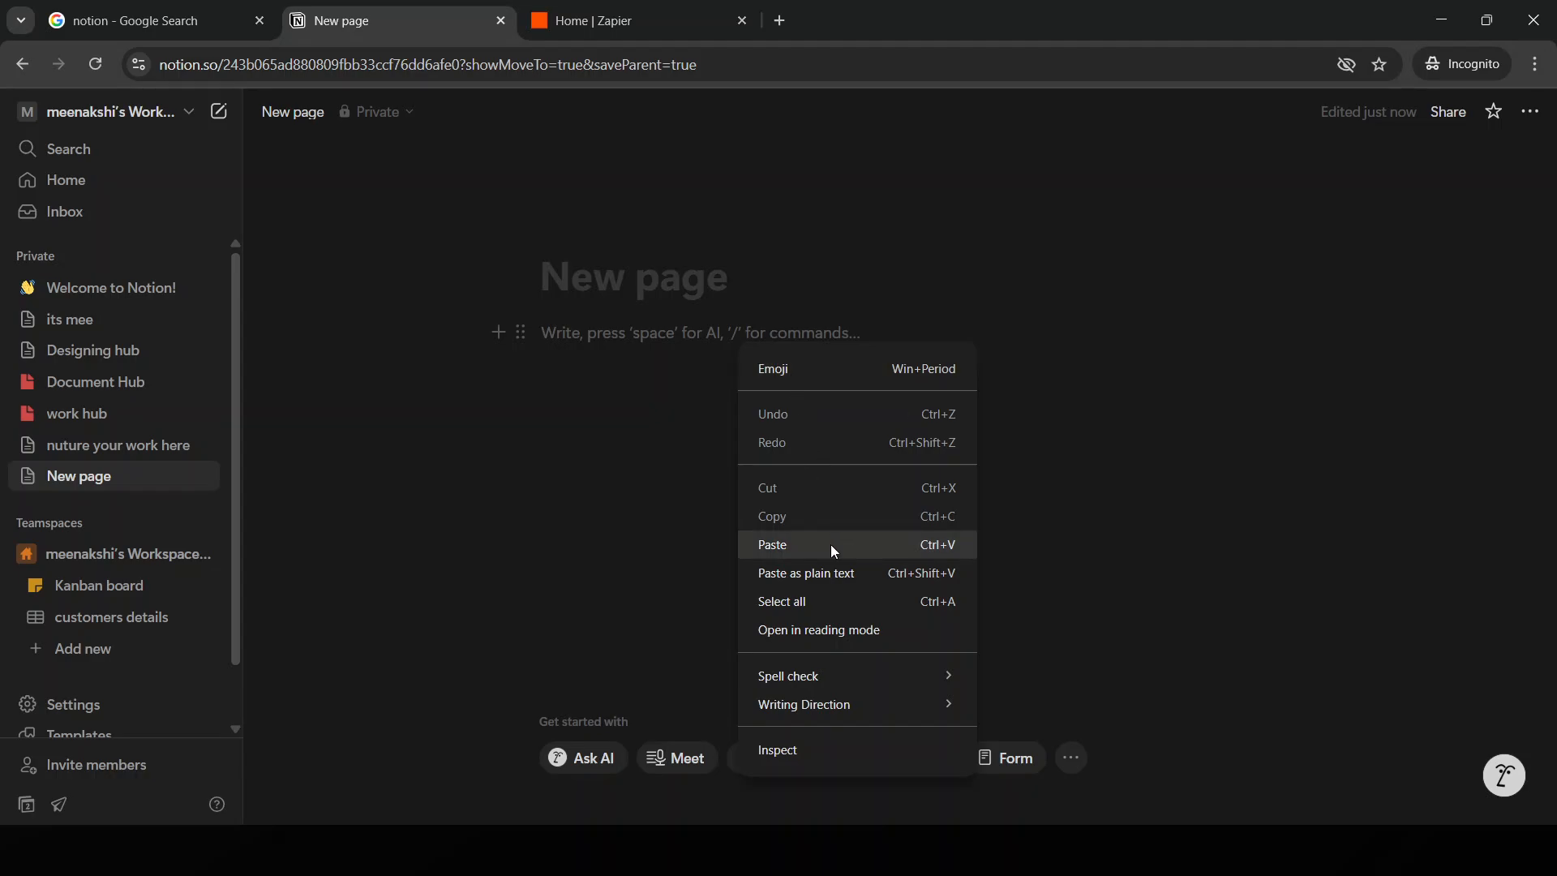
pyautogui.click(382, 348)
pyautogui.click(219, 112)
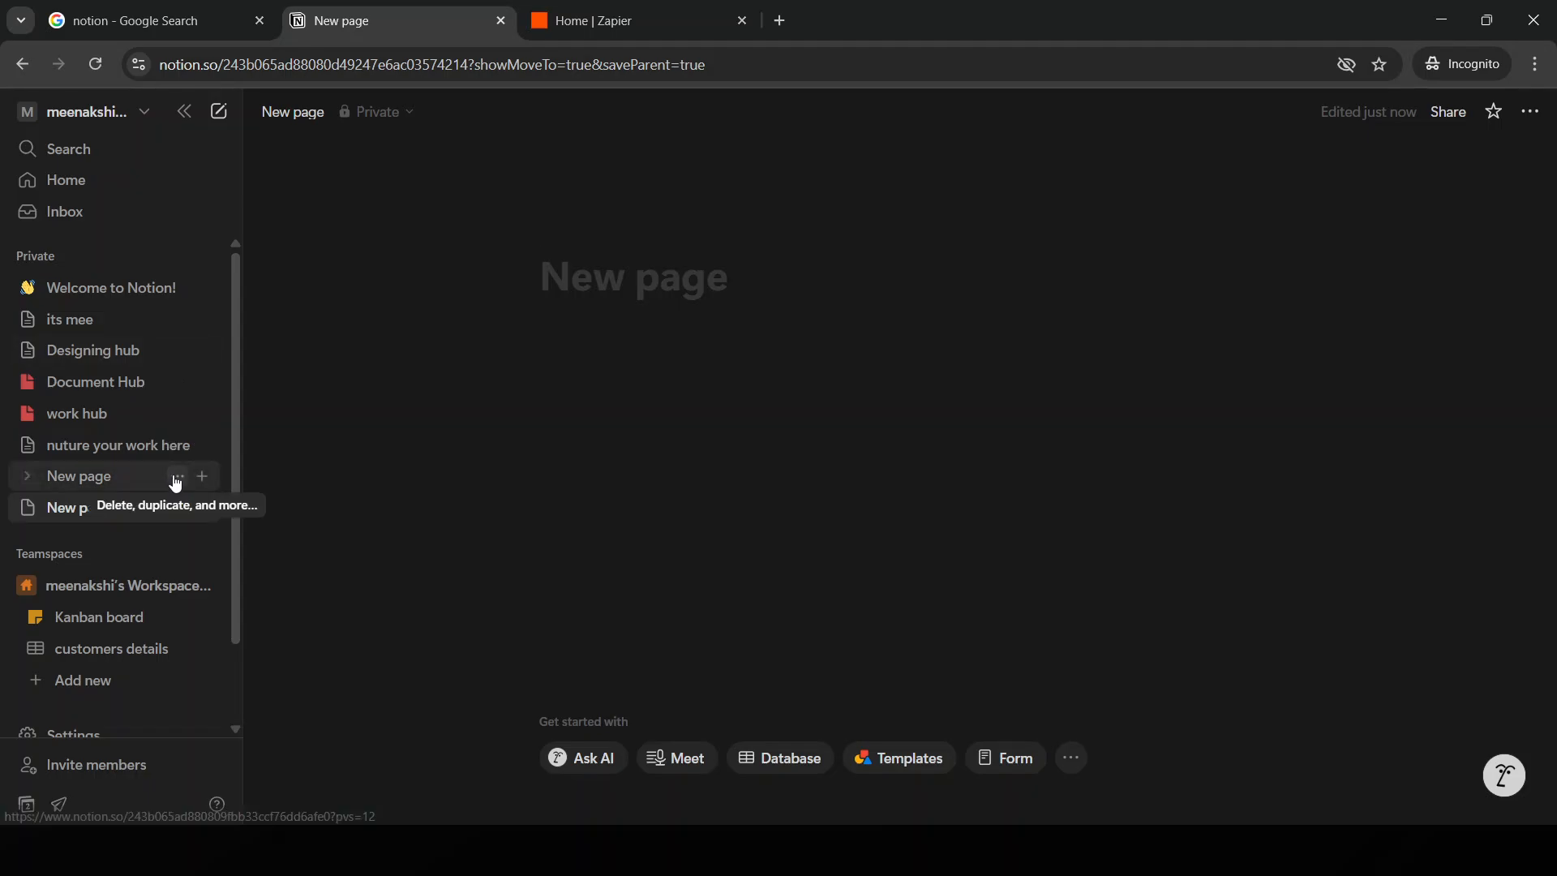
pyautogui.click(184, 479)
pyautogui.click(319, 644)
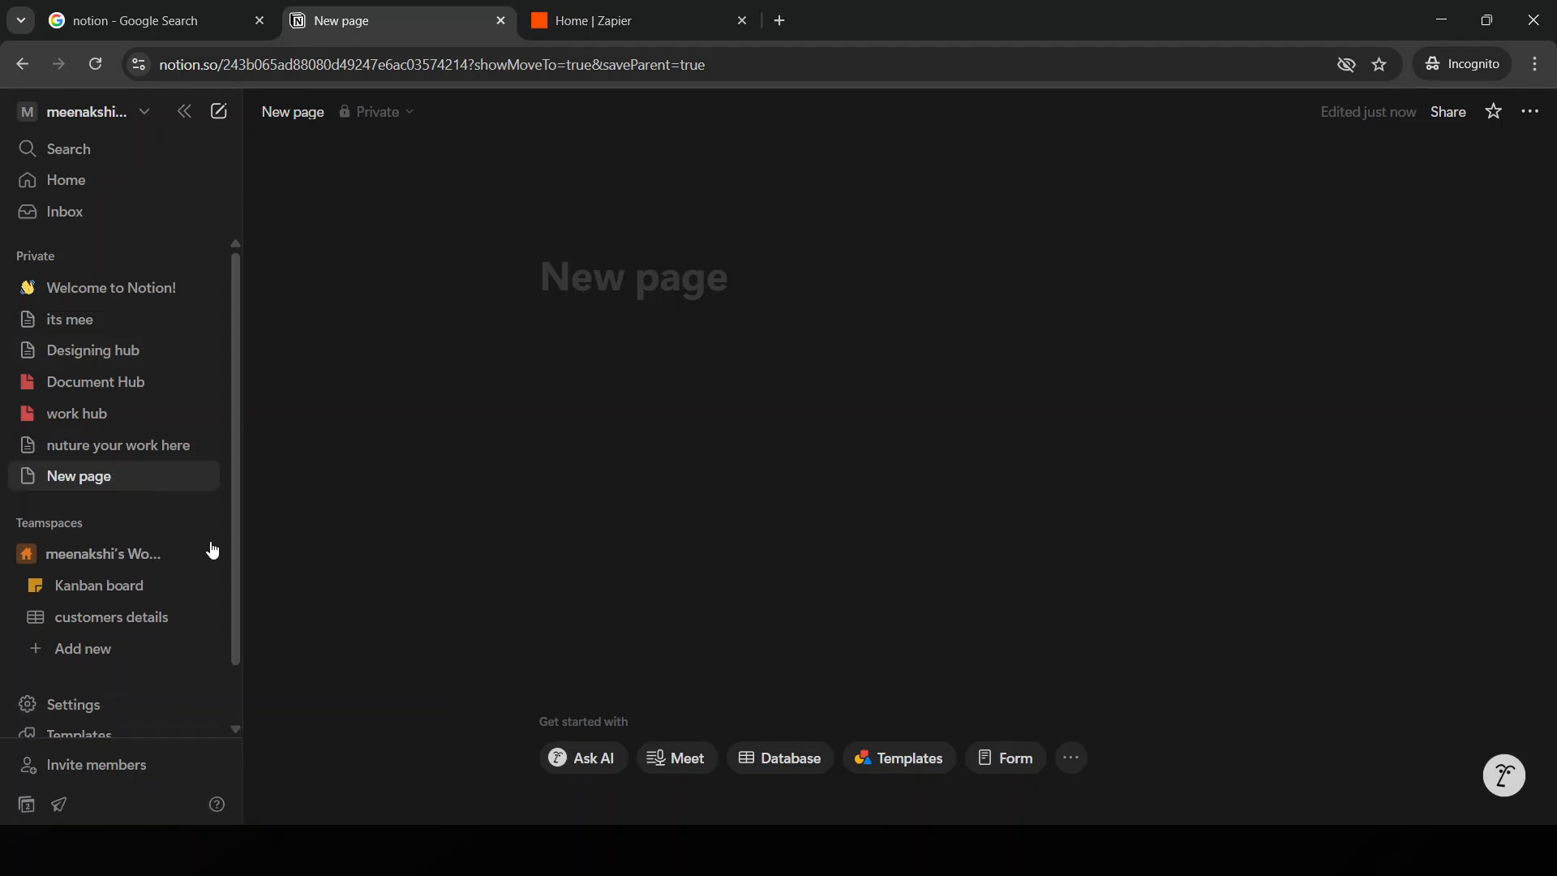
# - Paste the copied block link into the body of the new page as a synced block
pyautogui.click(575, 346)
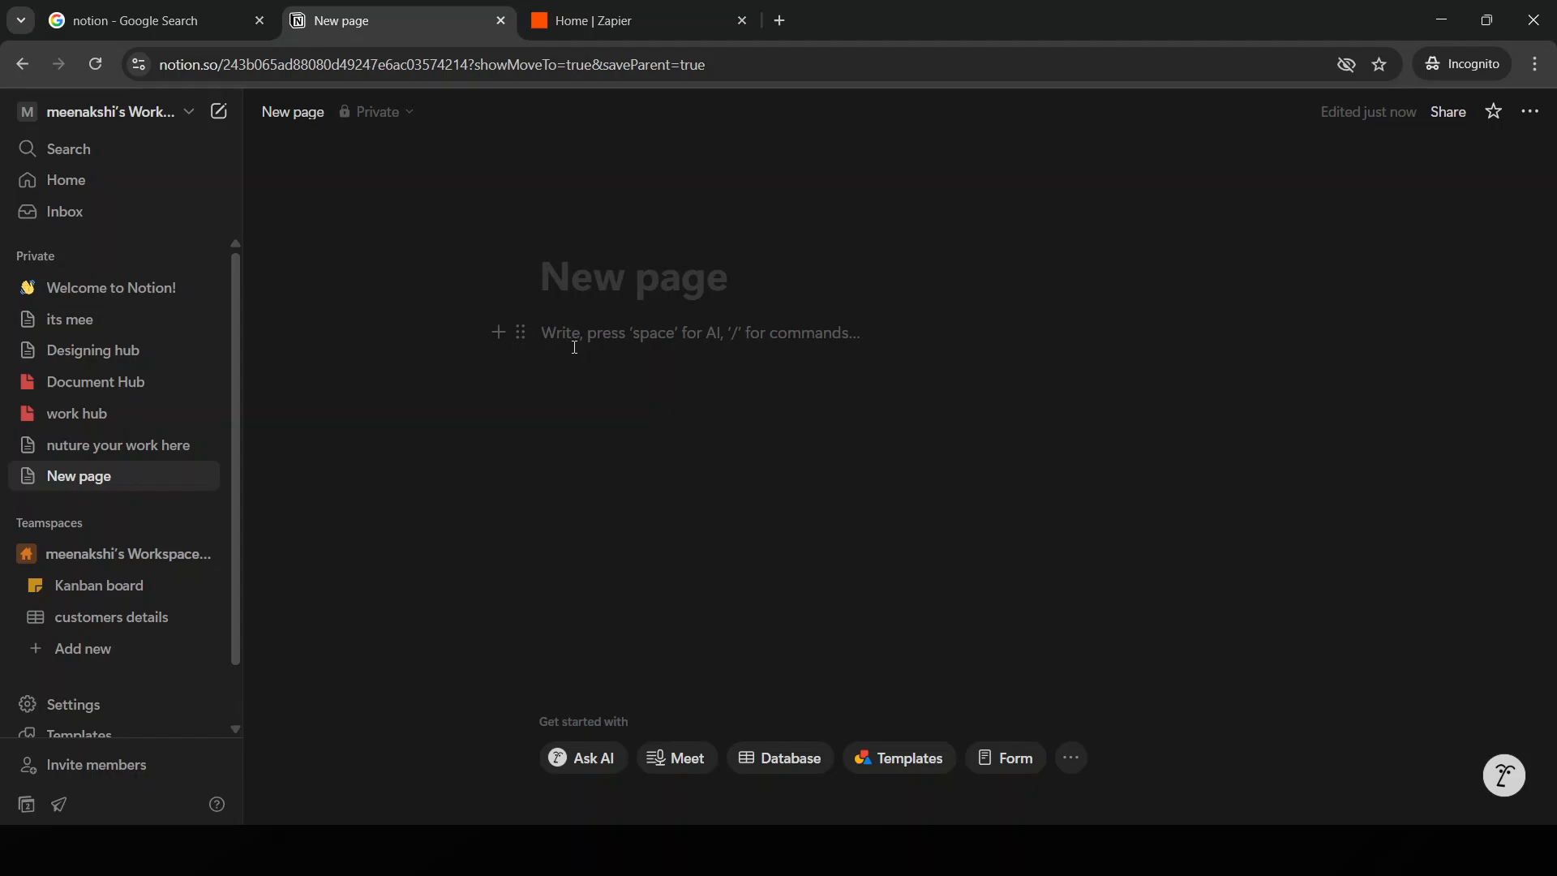
pyautogui.rightClick(576, 343)
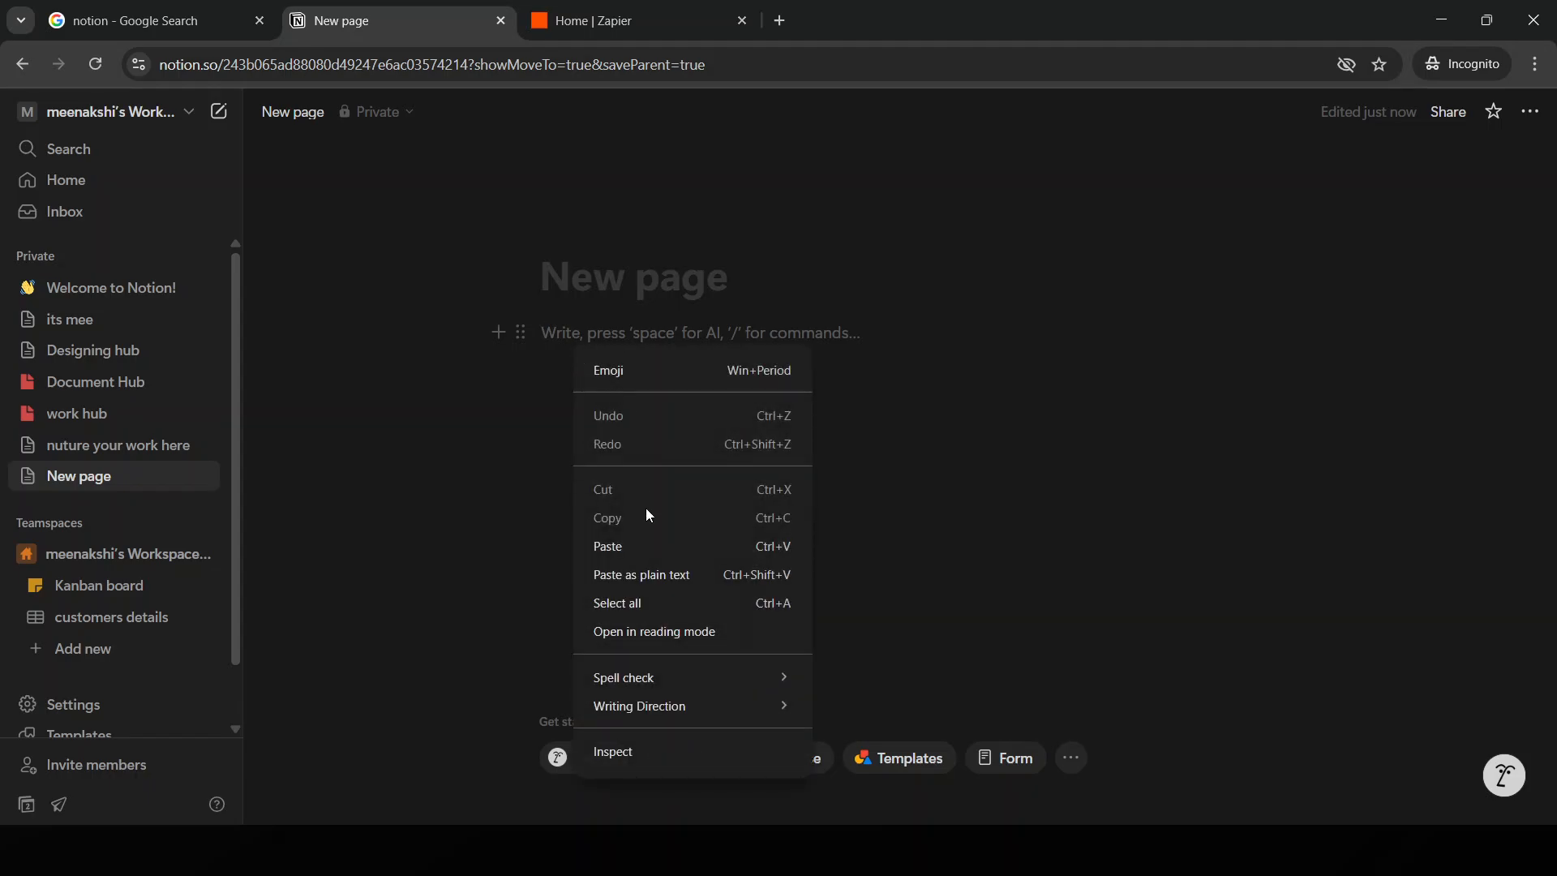
pyautogui.click(646, 548)
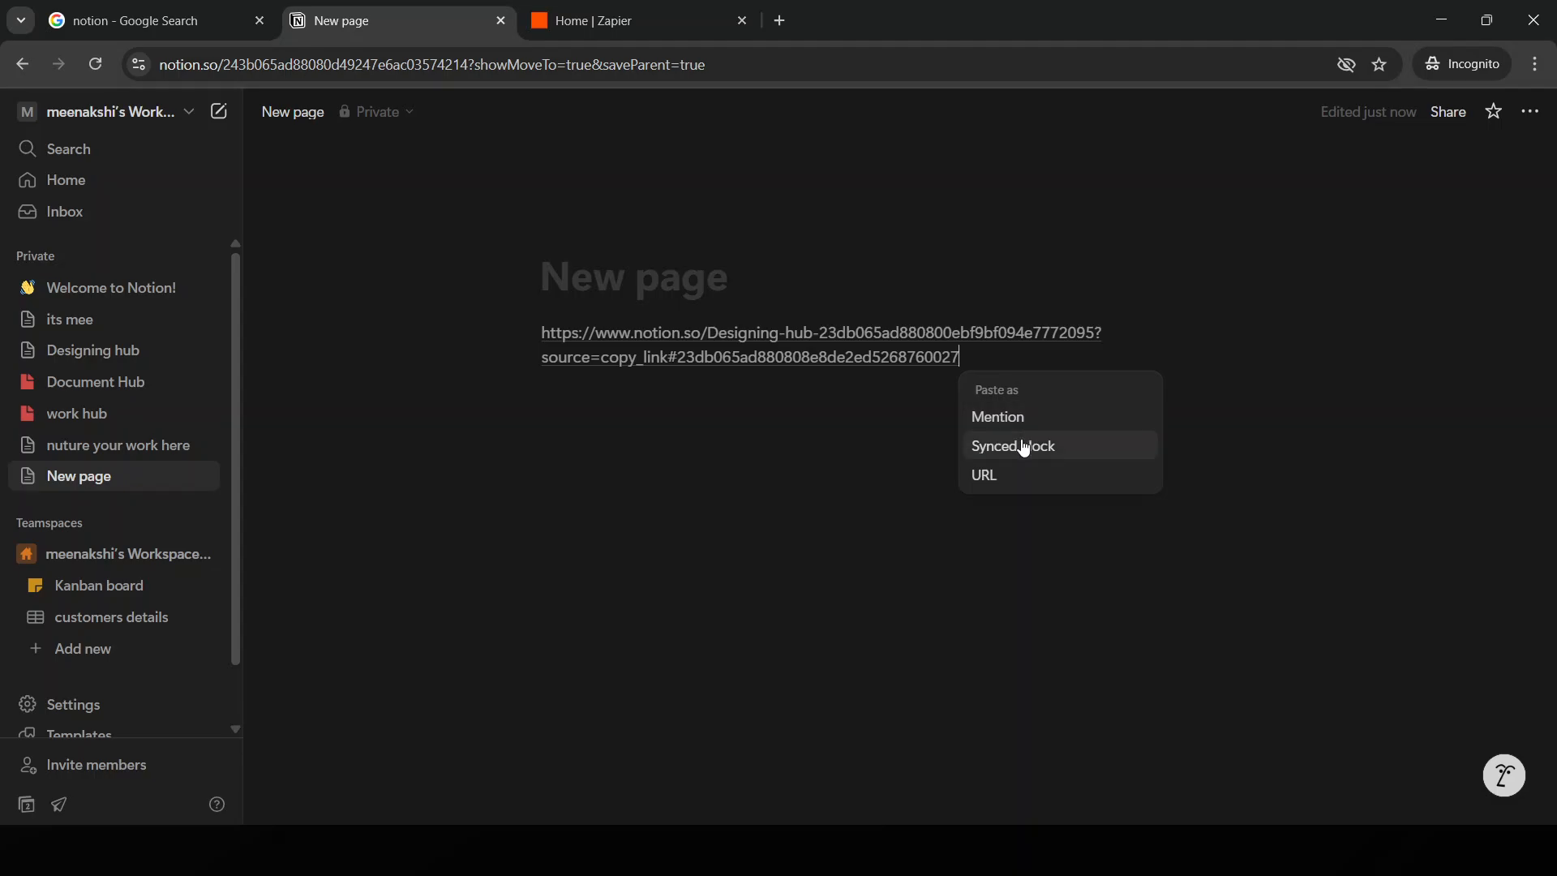
pyautogui.click(1026, 447)
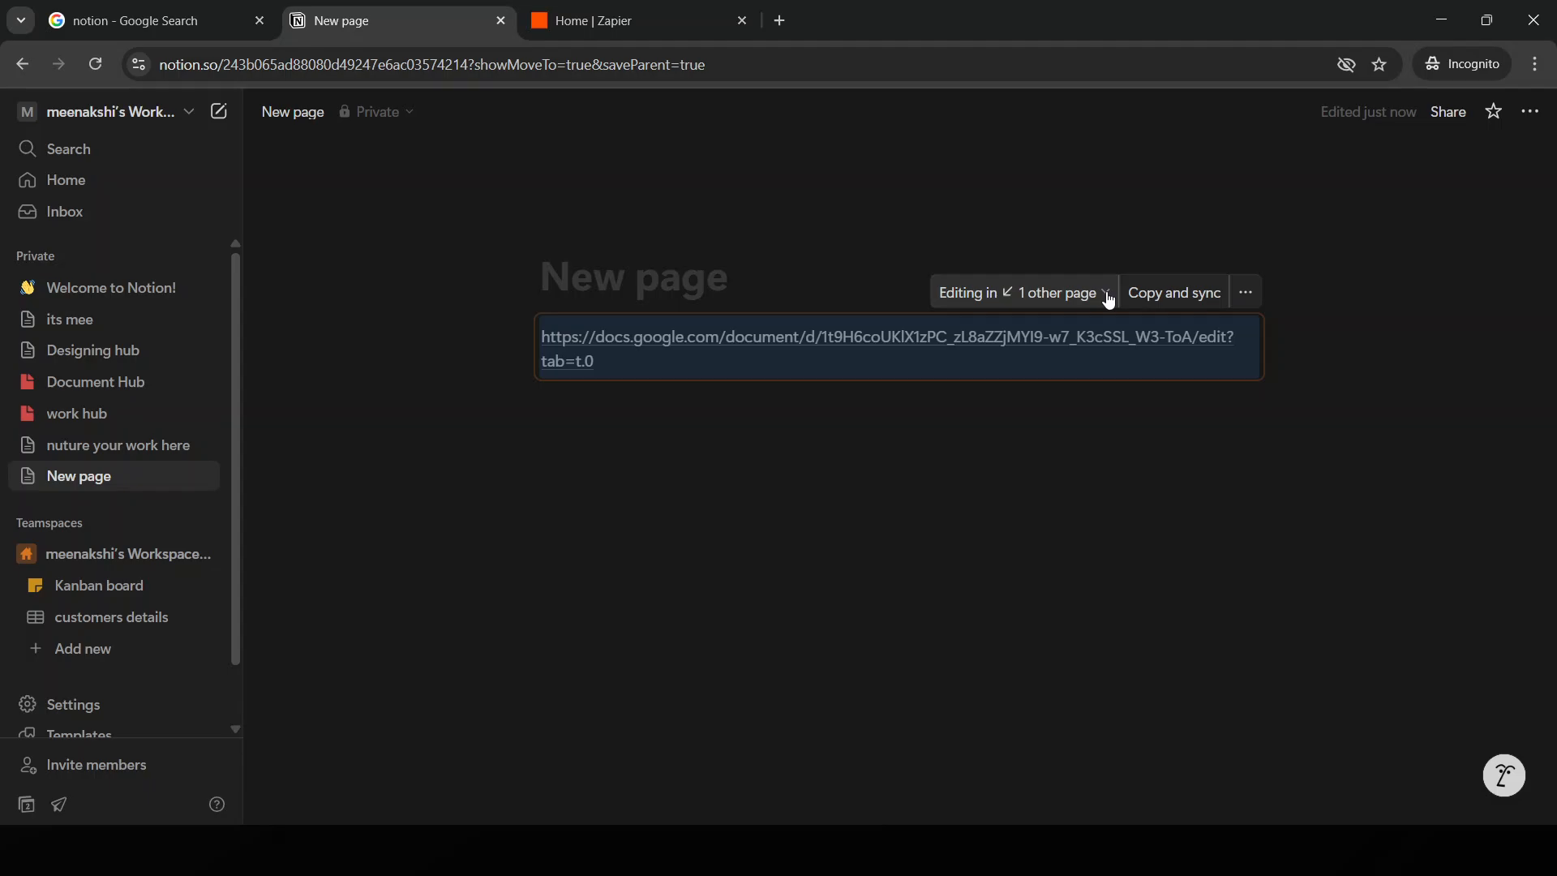
# - Check which pages share the synced block and copy the block for syncing elsewhere
pyautogui.click(1109, 301)
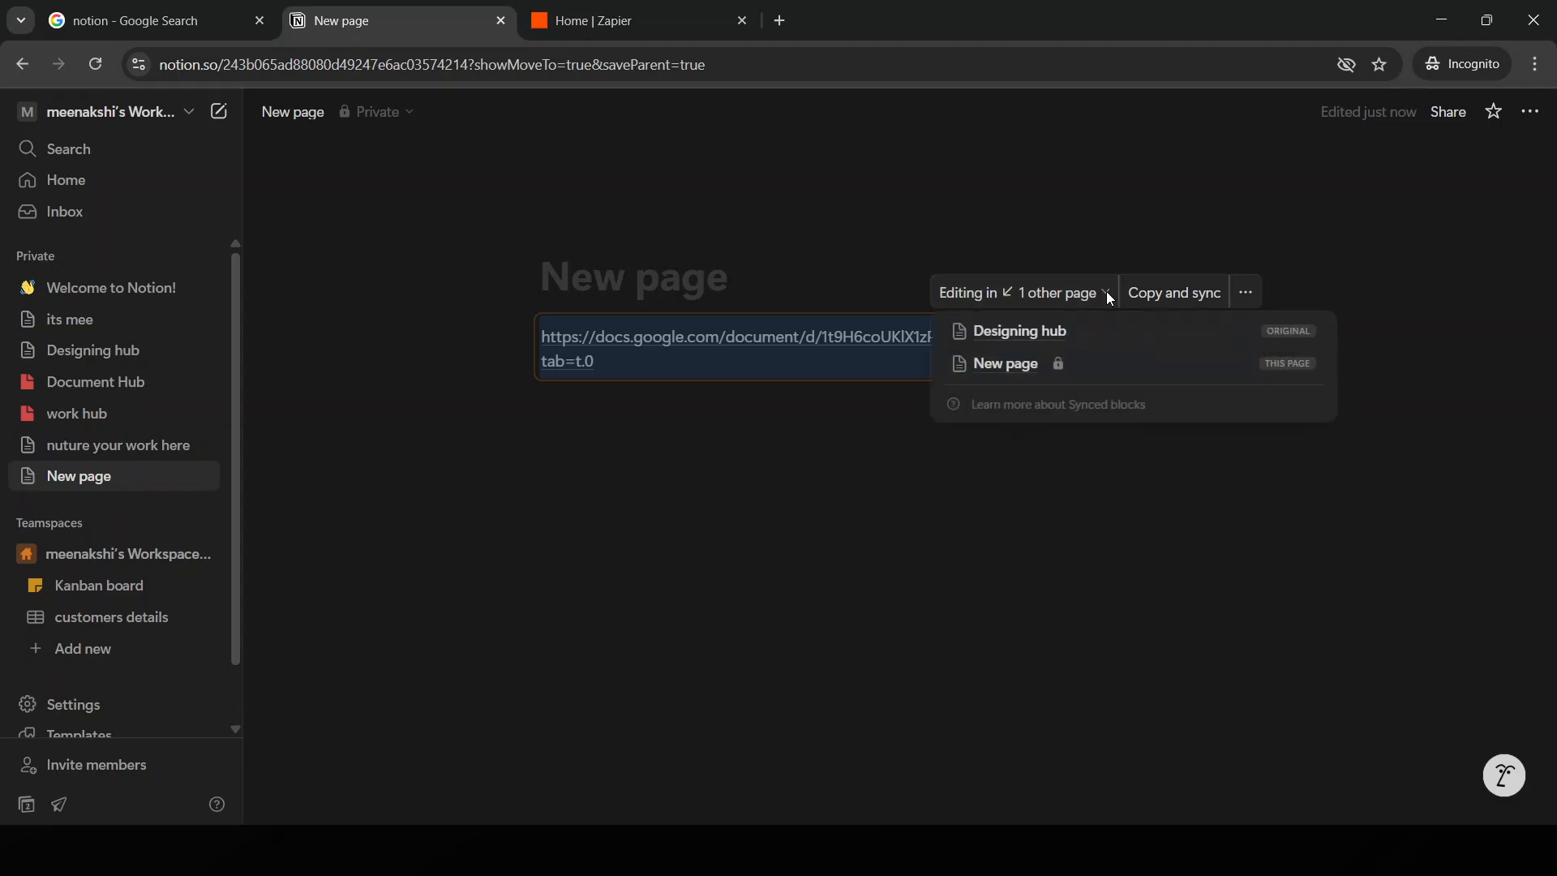
pyautogui.click(973, 304)
pyautogui.click(1208, 296)
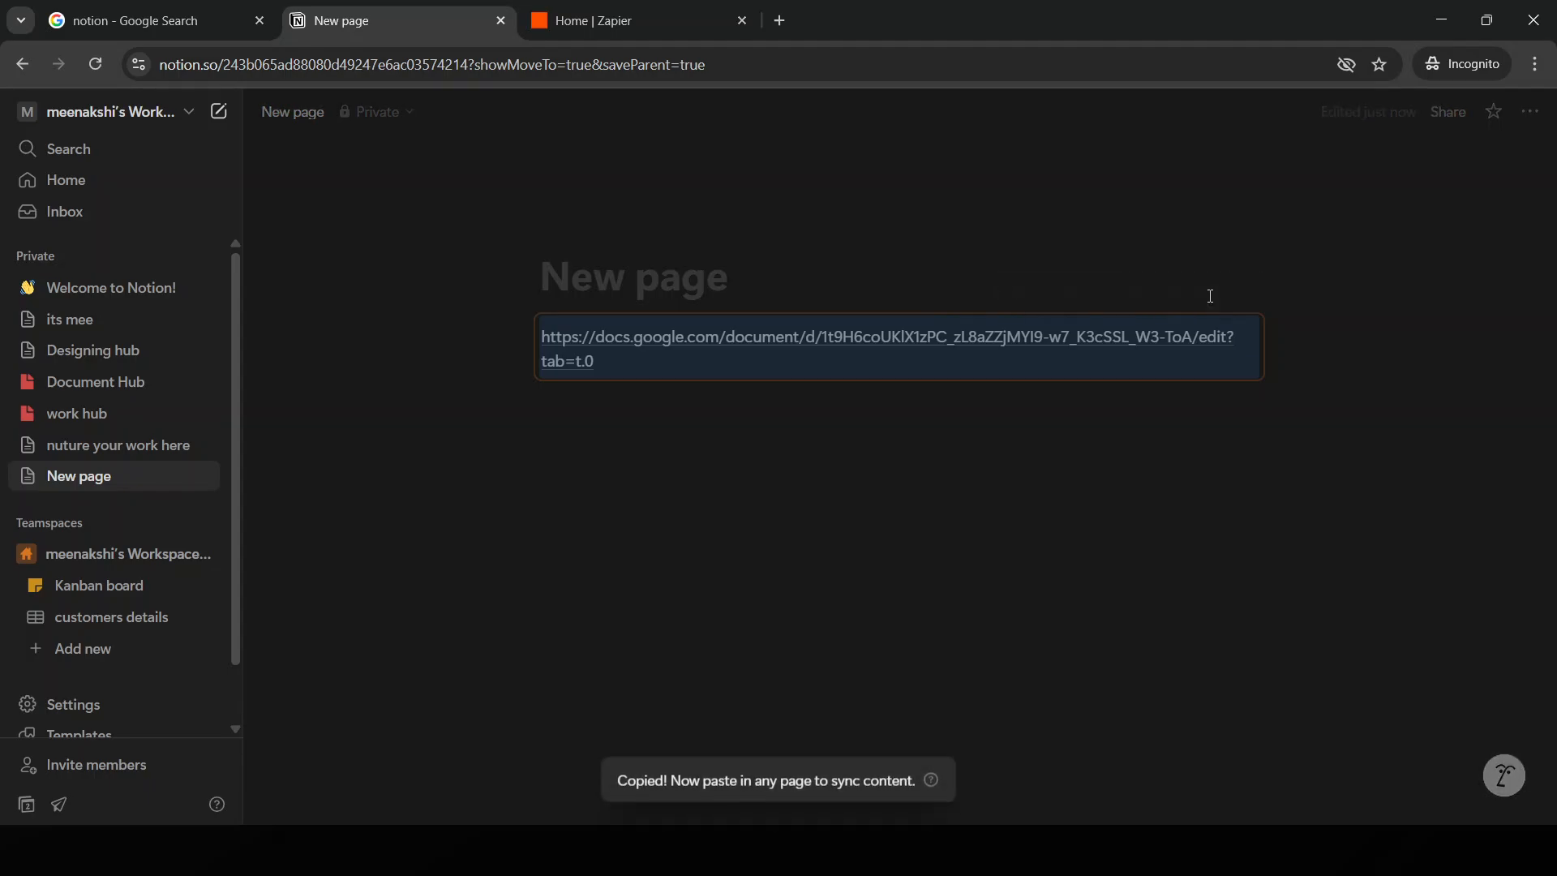
# - Unsync the block on the new page from its original
pyautogui.click(1246, 293)
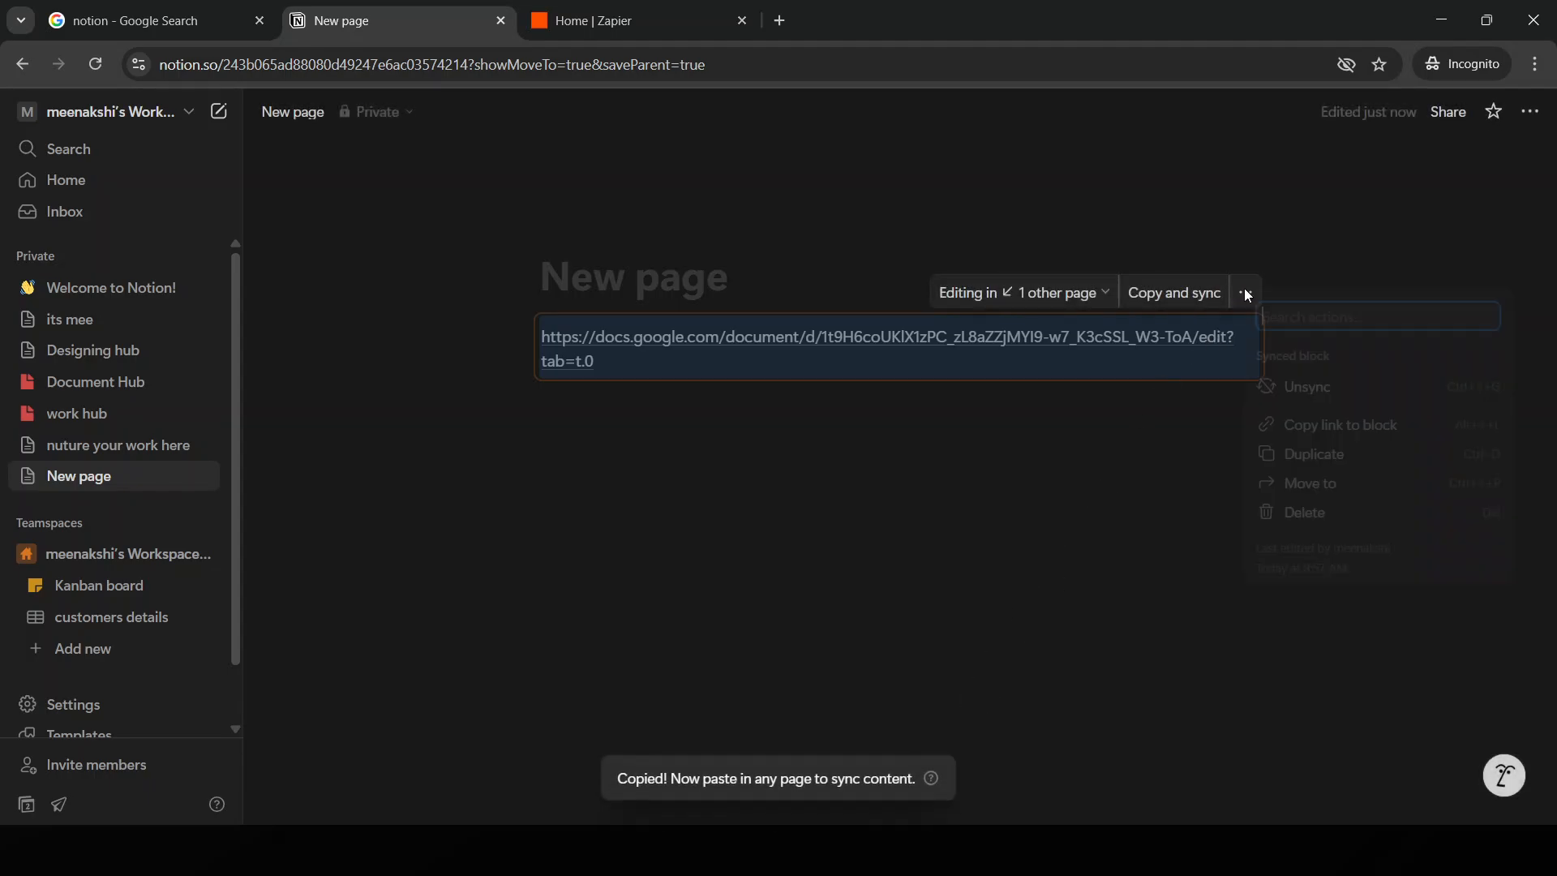
pyautogui.click(1313, 393)
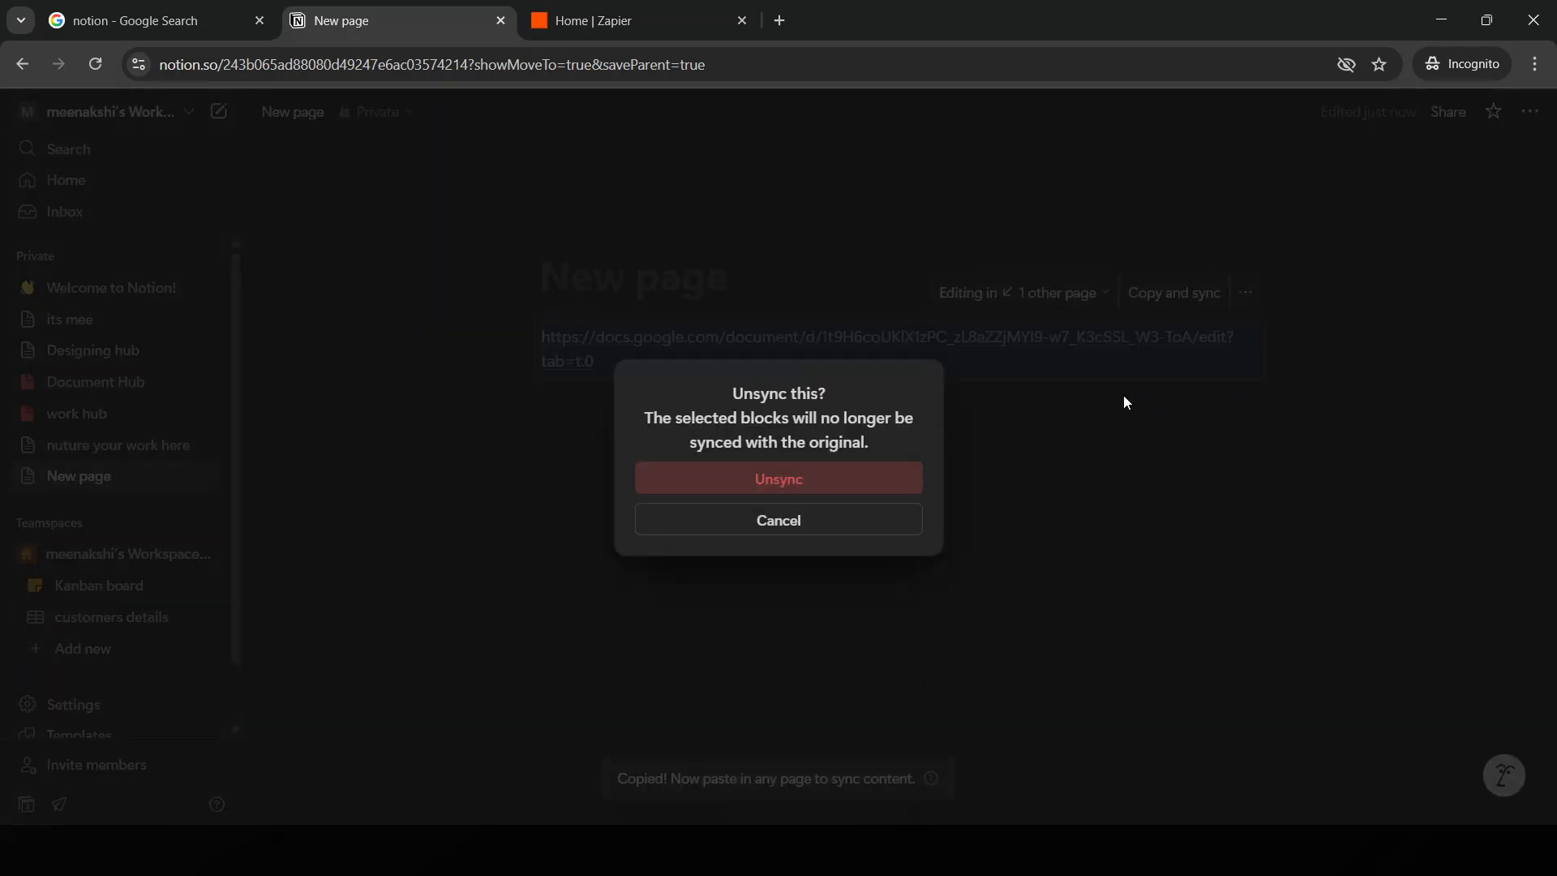
pyautogui.click(865, 485)
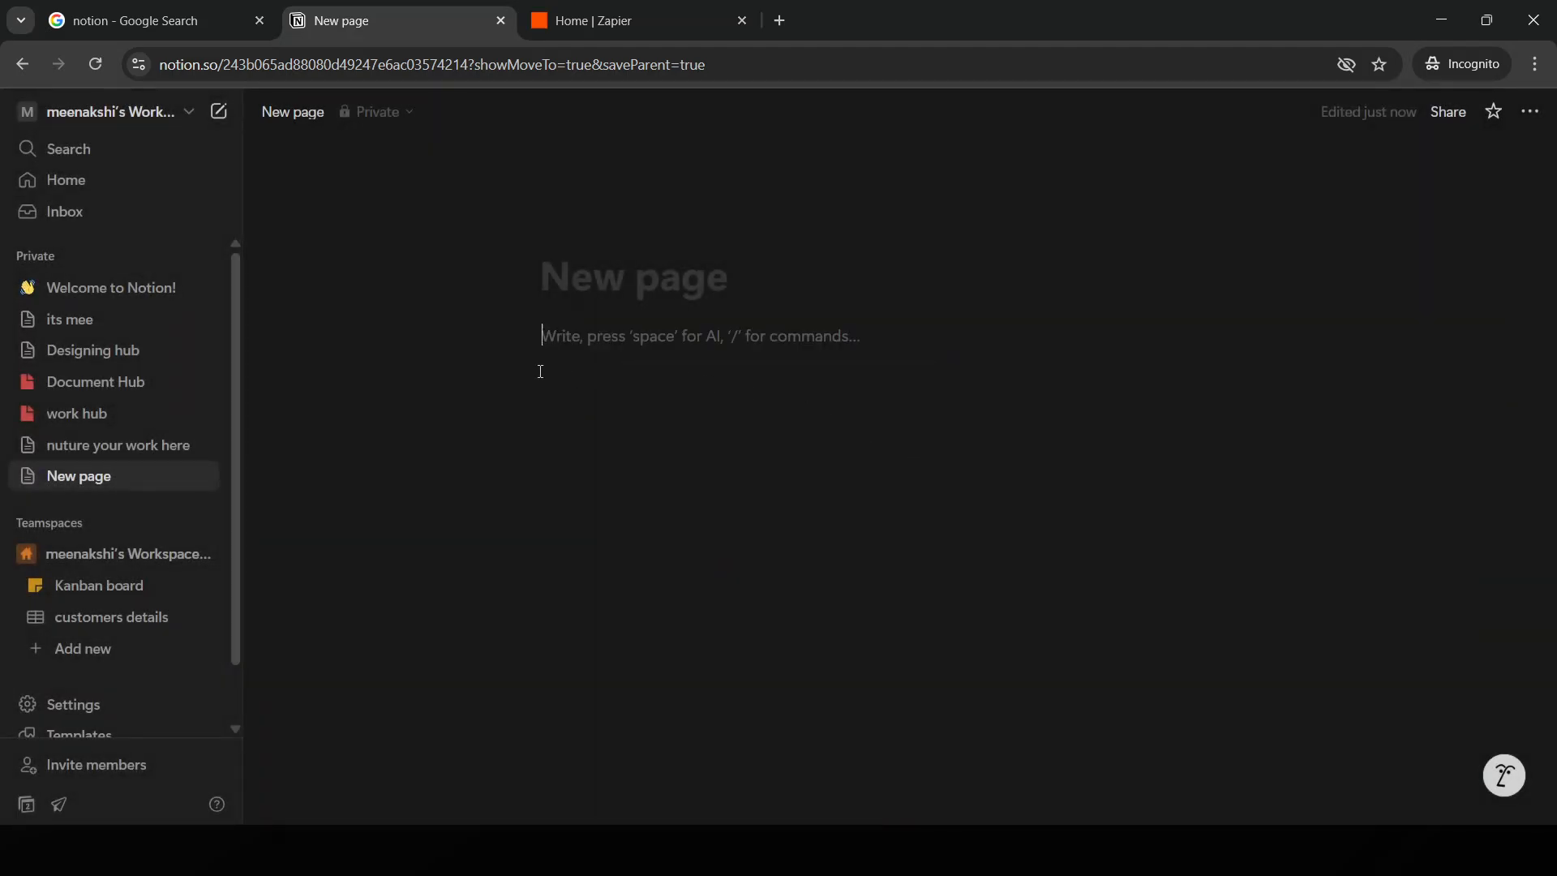
pyautogui.hotkey('ctrl', 'v')
pyautogui.rightClick(556, 378)
pyautogui.press('Escape')
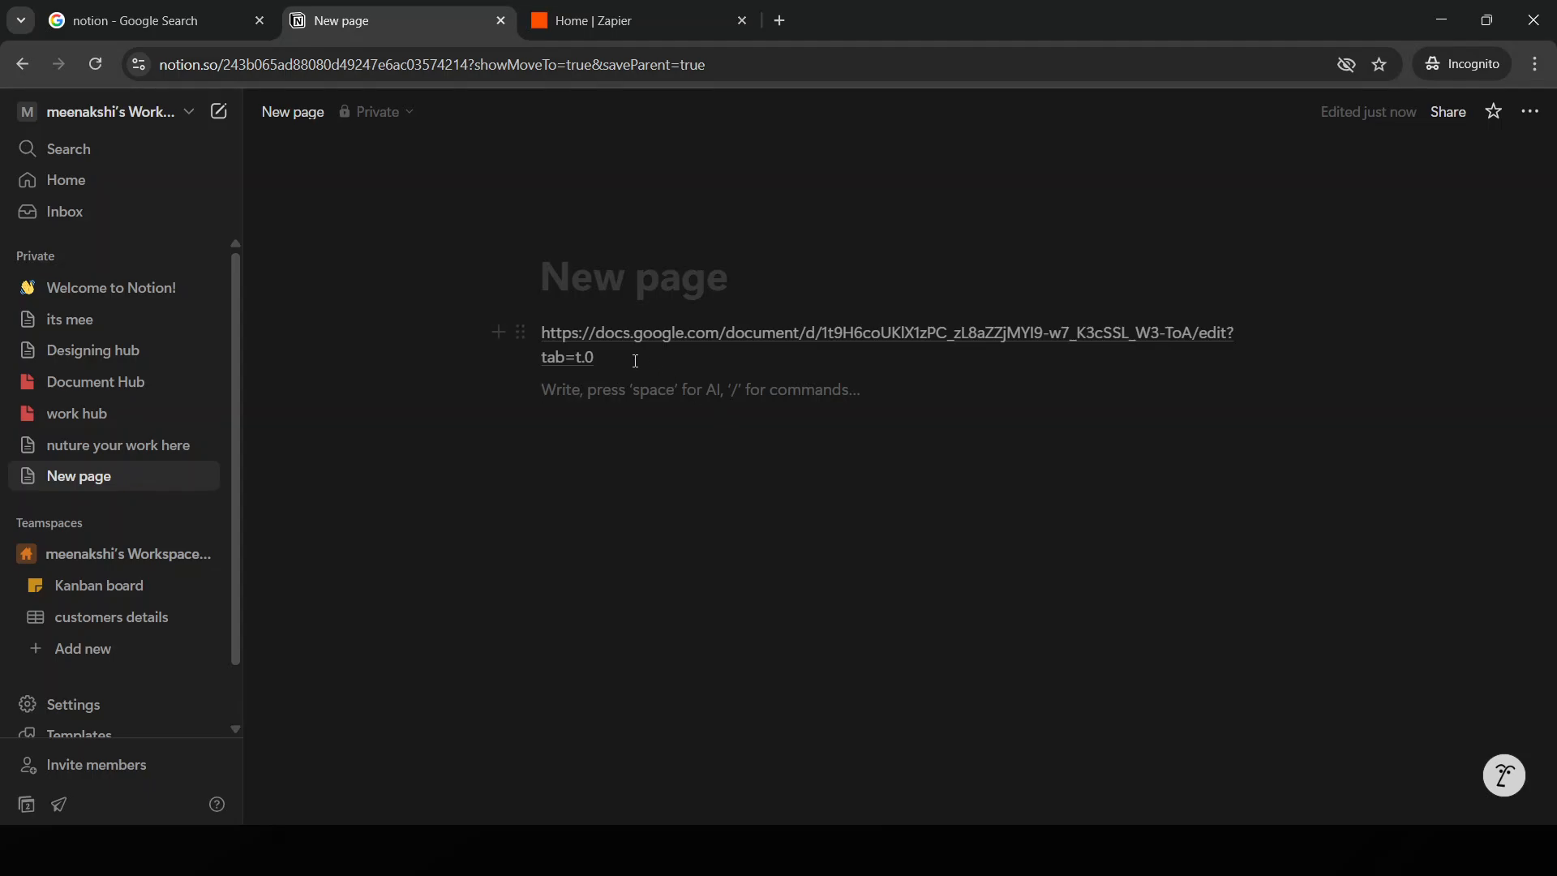
pyautogui.click(634, 360)
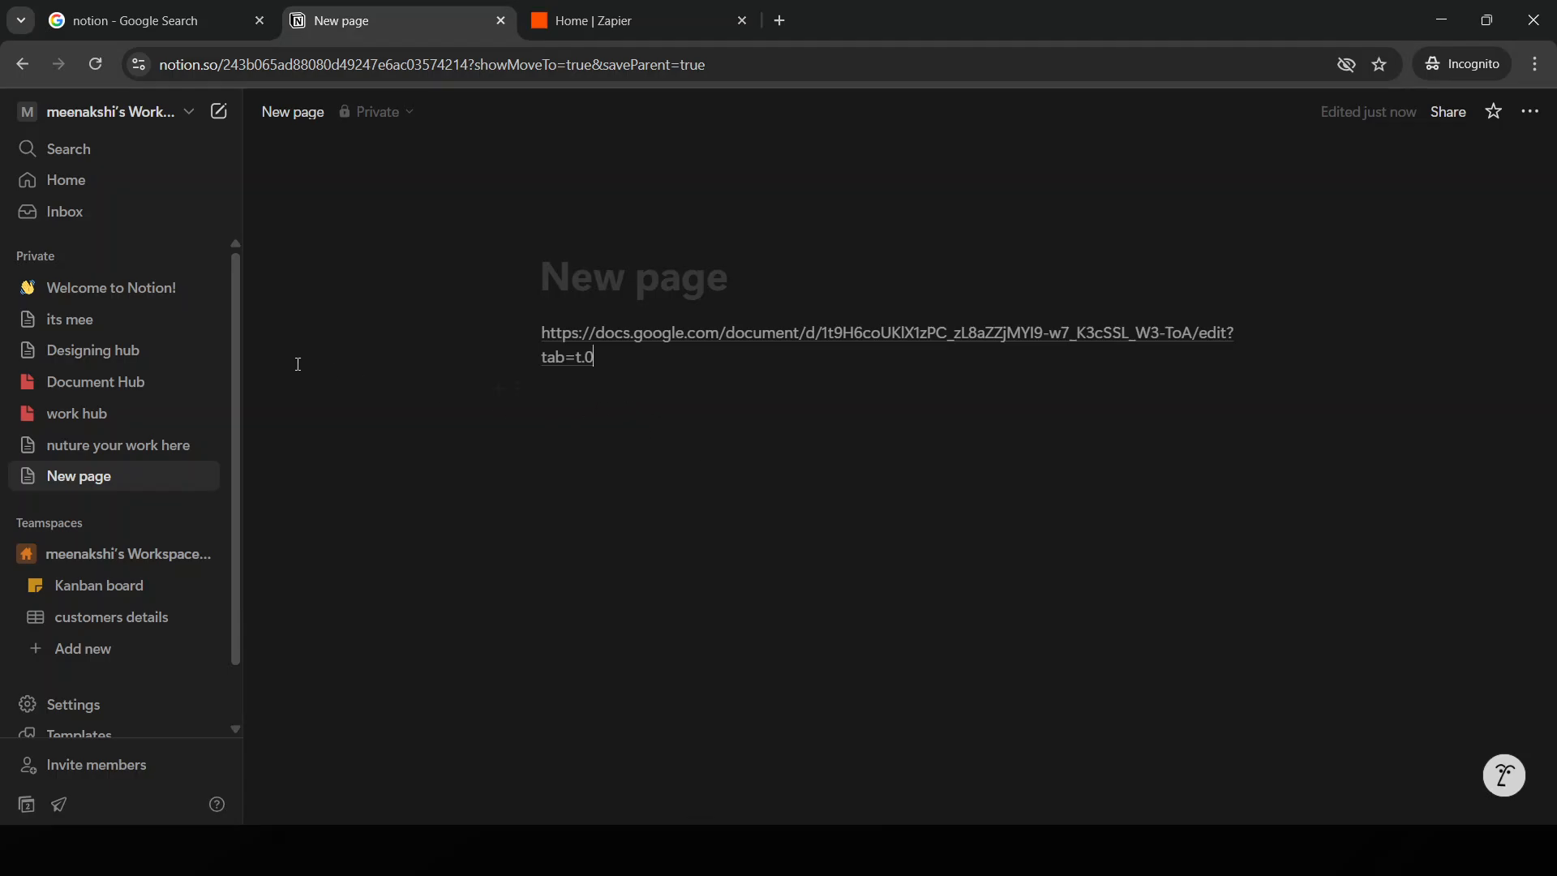
# - Go back to the previously visited page
pyautogui.click(22, 65)
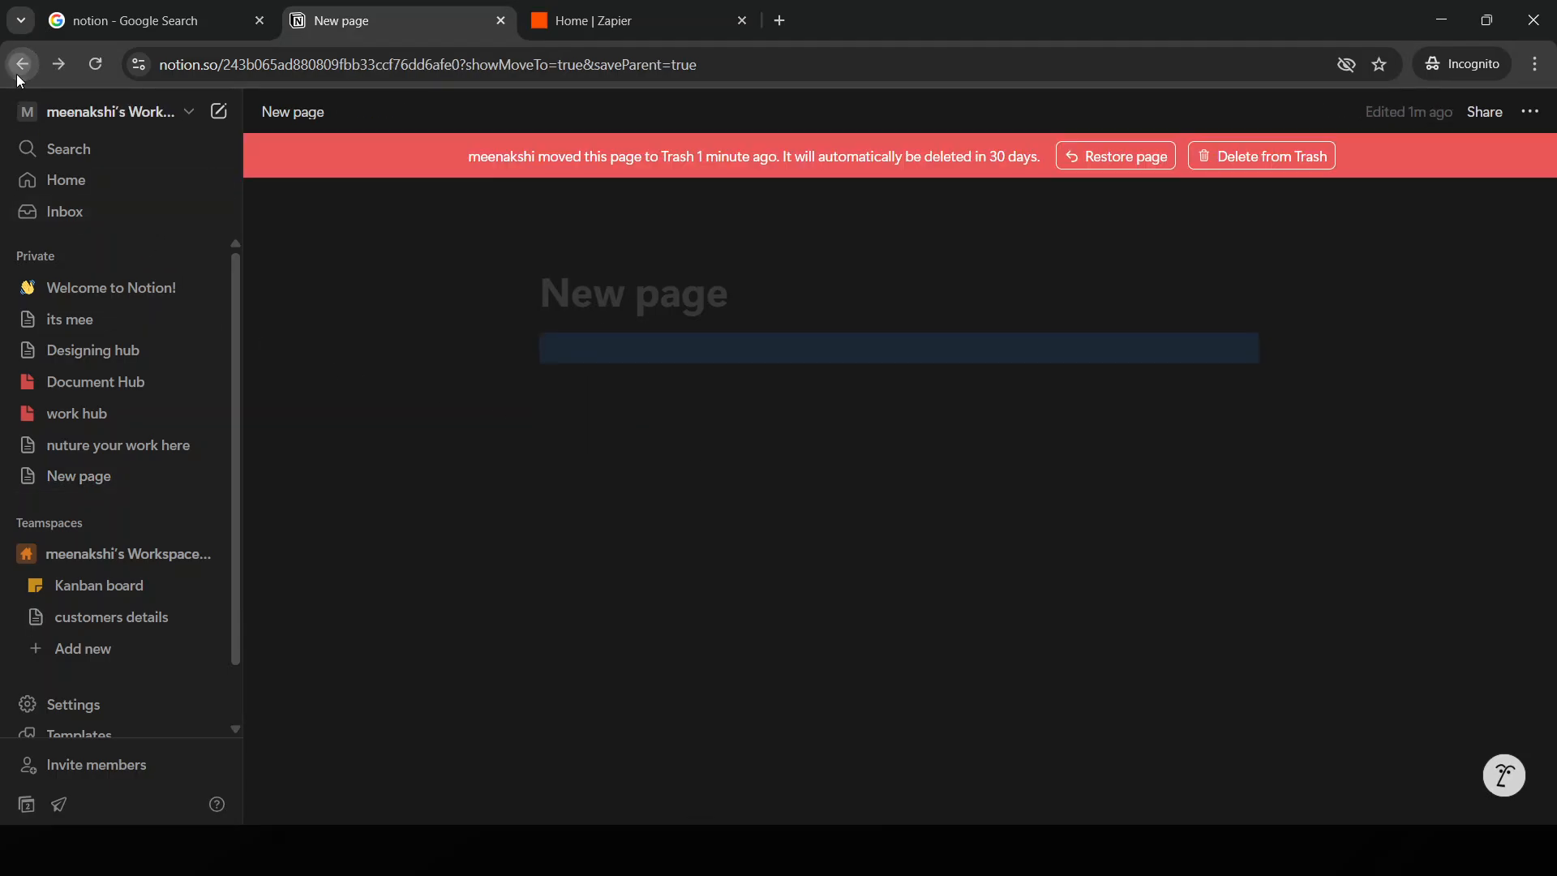